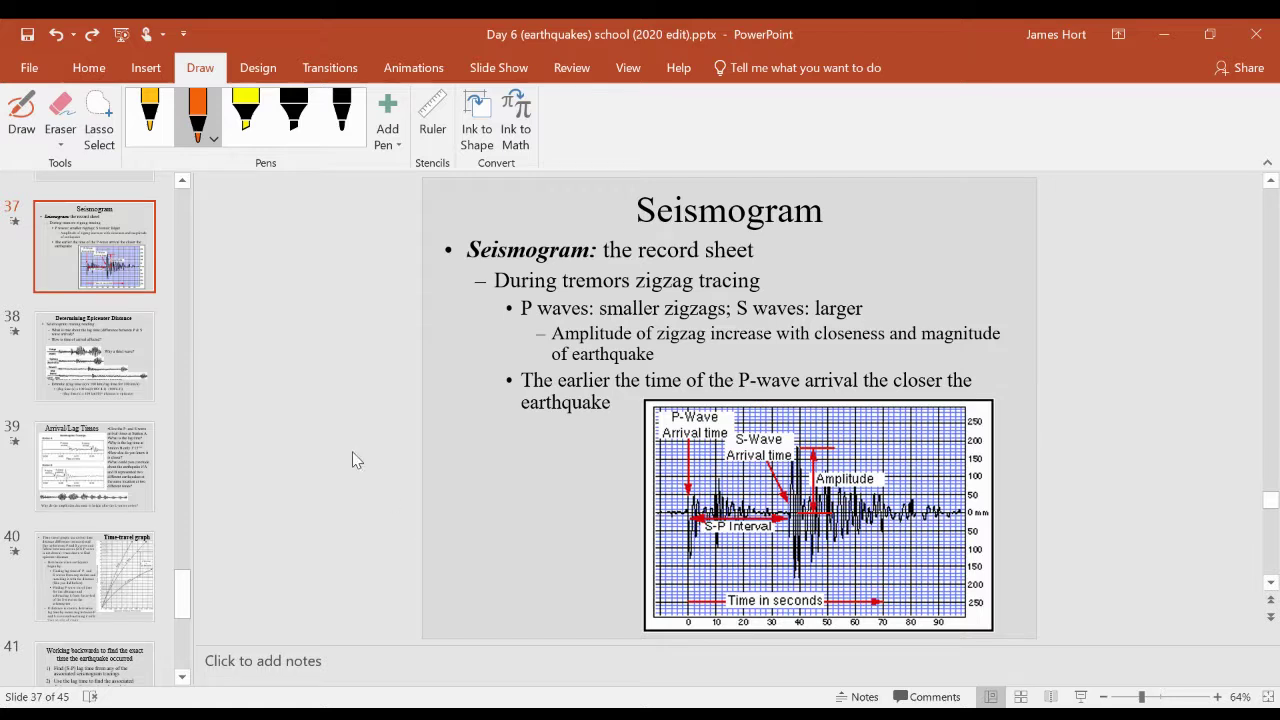
# Review the time-travel graph slide (40) and seismogram slide (37), ending back on slide 40.
pyautogui.click(114, 573)
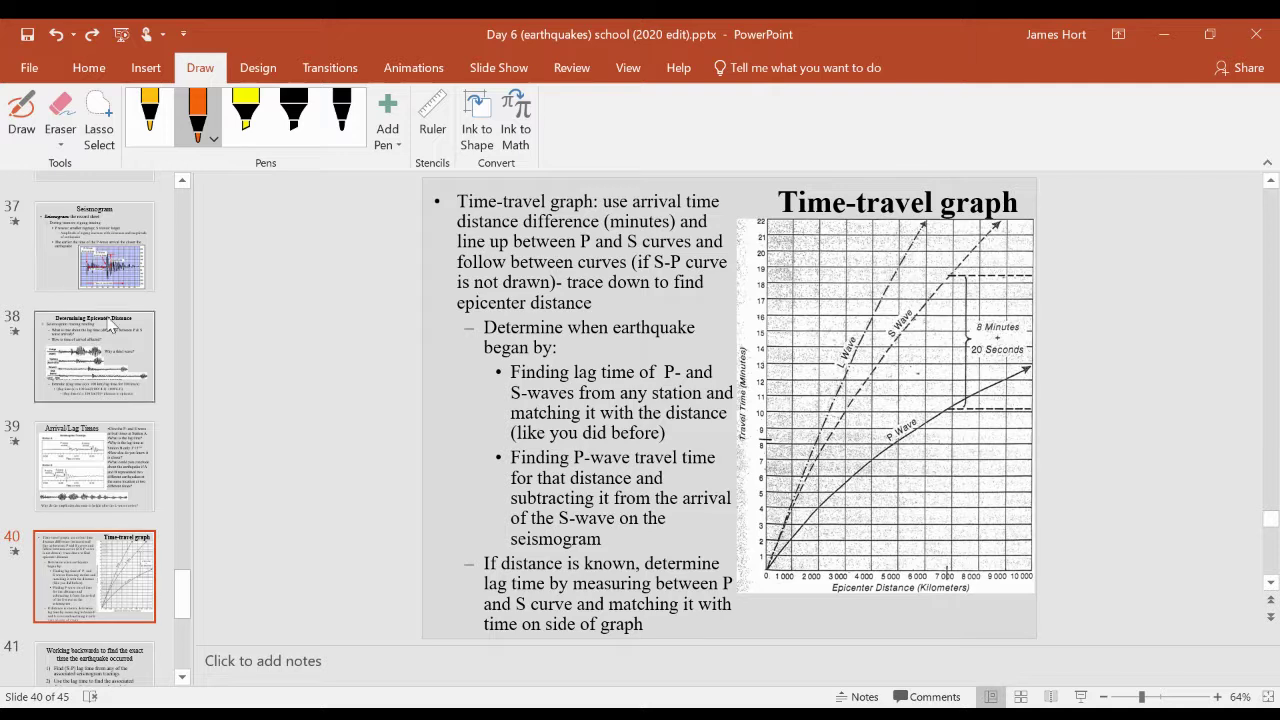
pyautogui.click(120, 266)
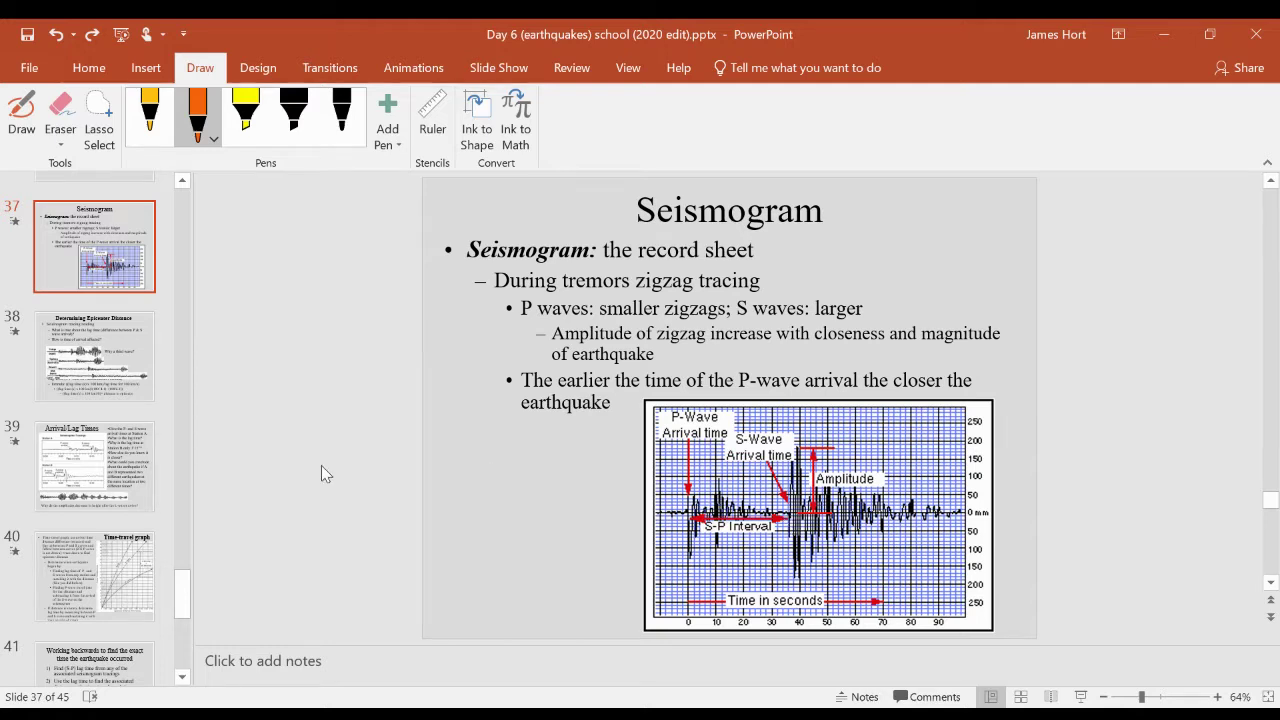
pyautogui.click(130, 564)
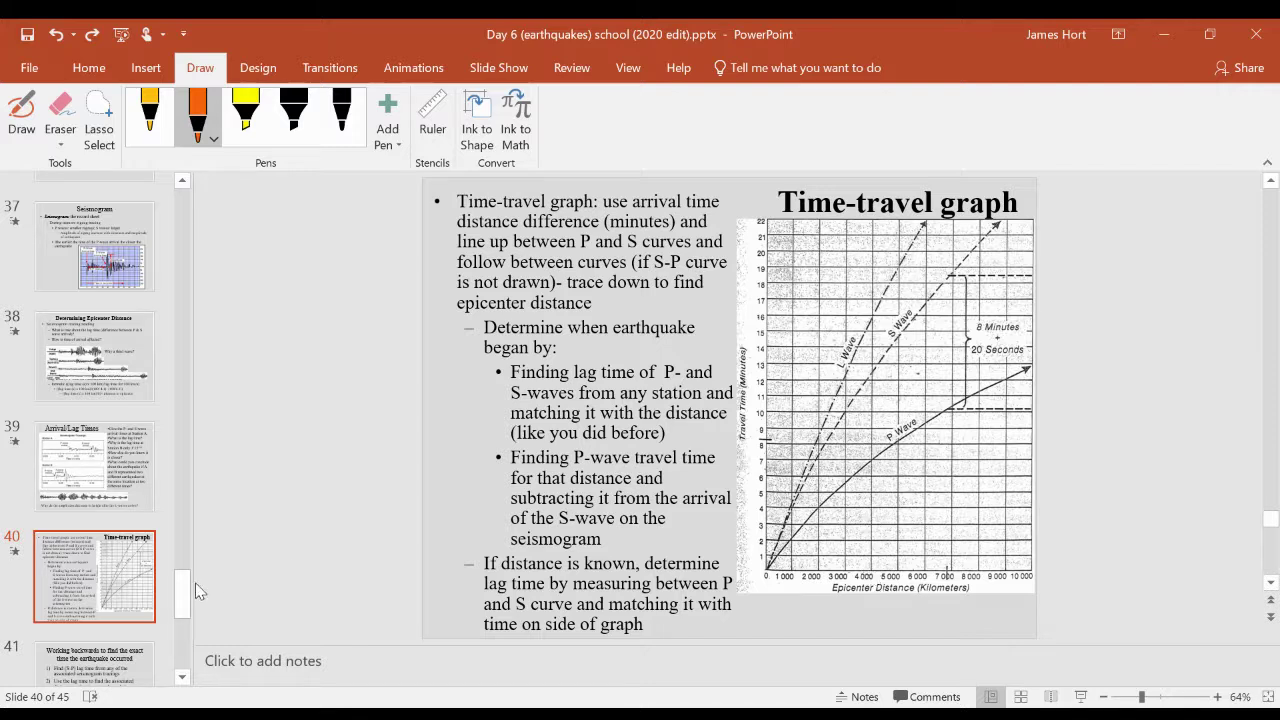
pyautogui.scroll(-3, 182, 620)
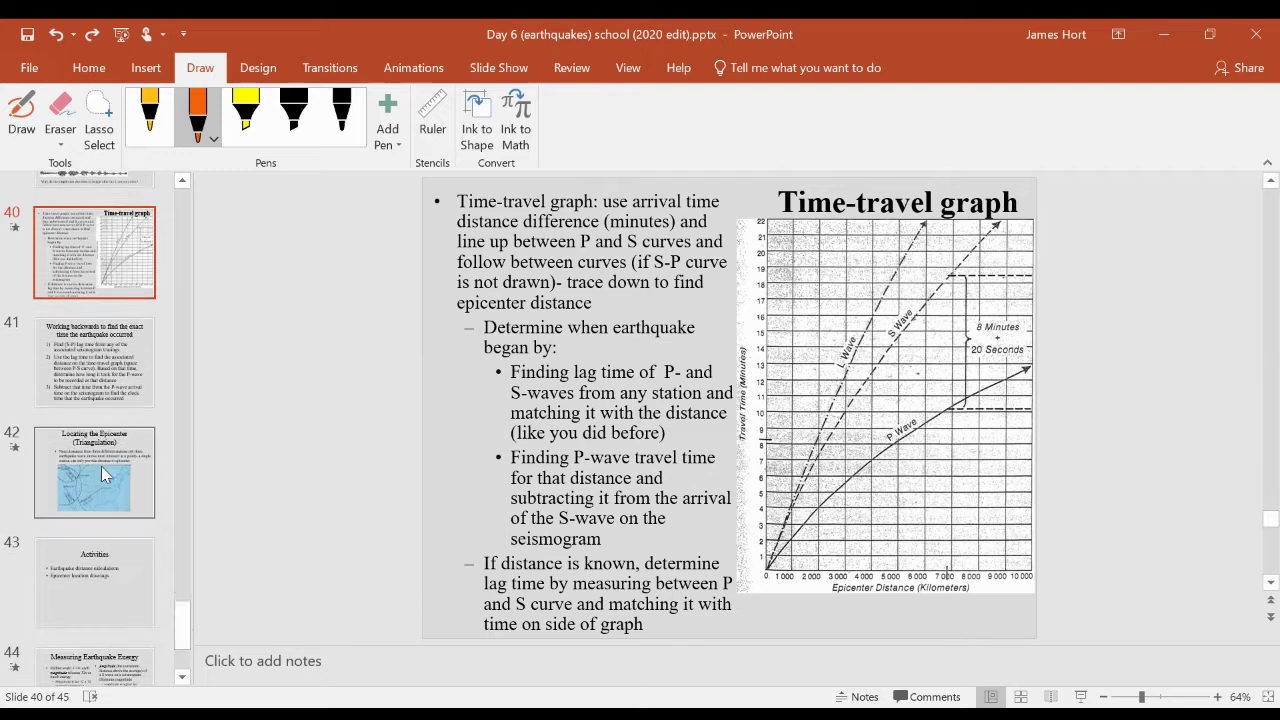
# View the Locating the Epicenter slide, then add a semicolon after 'nomogram' on slide 44.
pyautogui.click(104, 473)
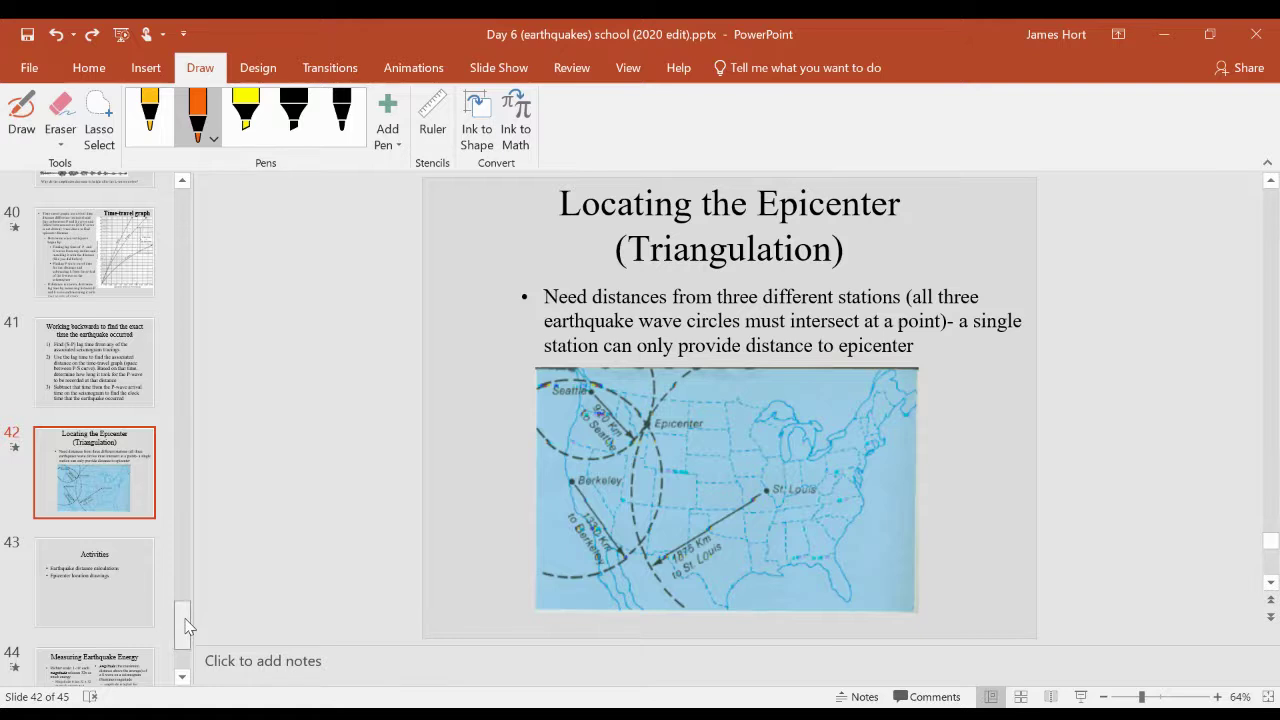
pyautogui.scroll(-2, 185, 625)
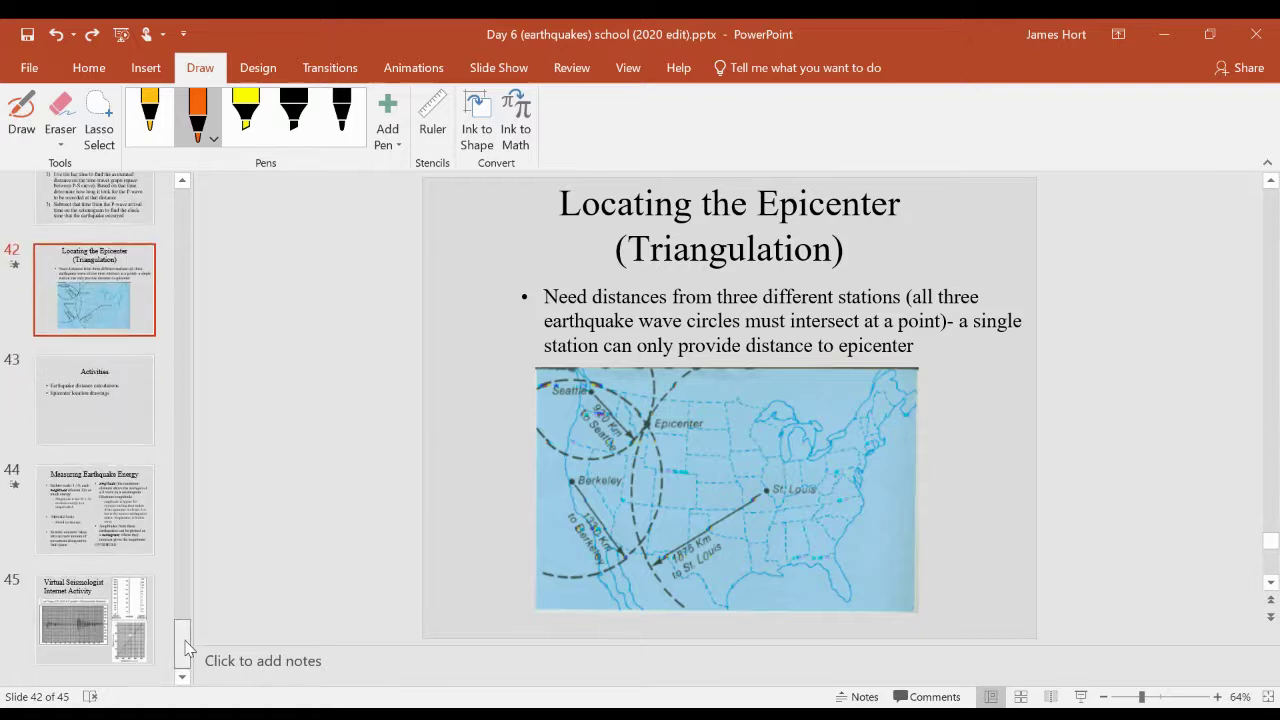
pyautogui.click(118, 529)
pyautogui.click(859, 531)
pyautogui.write('; where they')
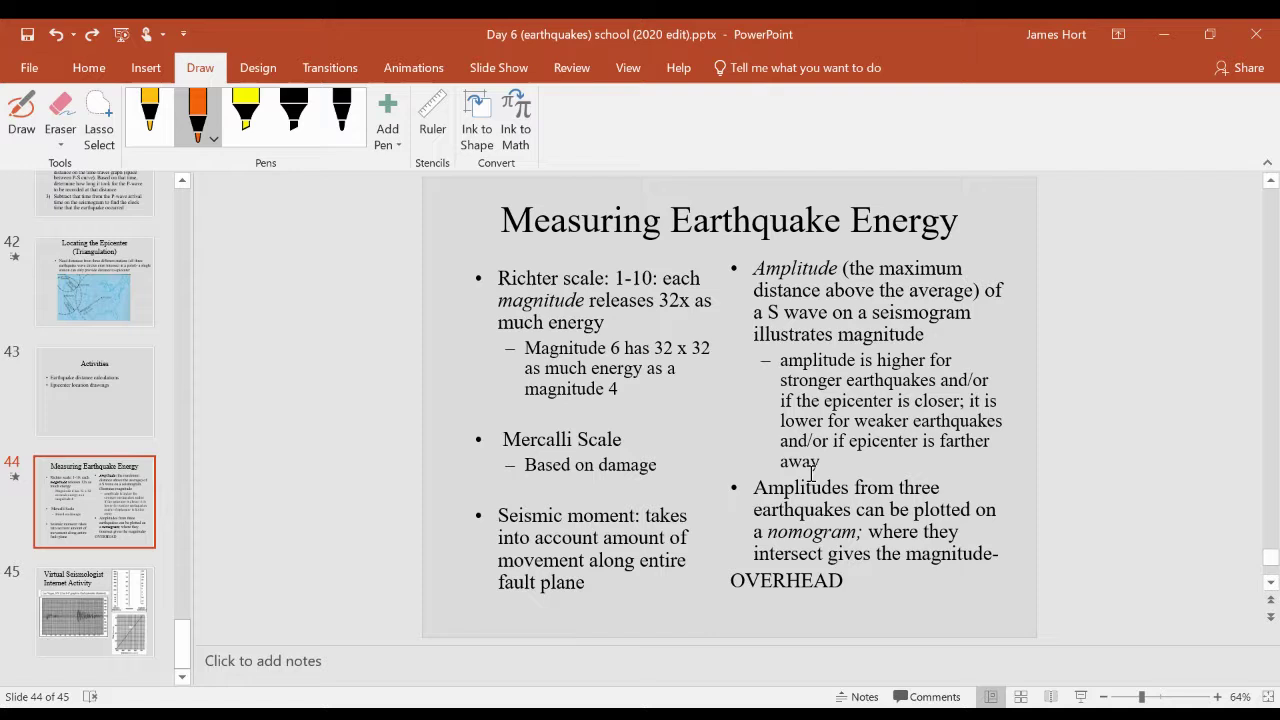
# Go to slide 45, Virtual Seismologist Internet Activity.
pyautogui.click(121, 592)
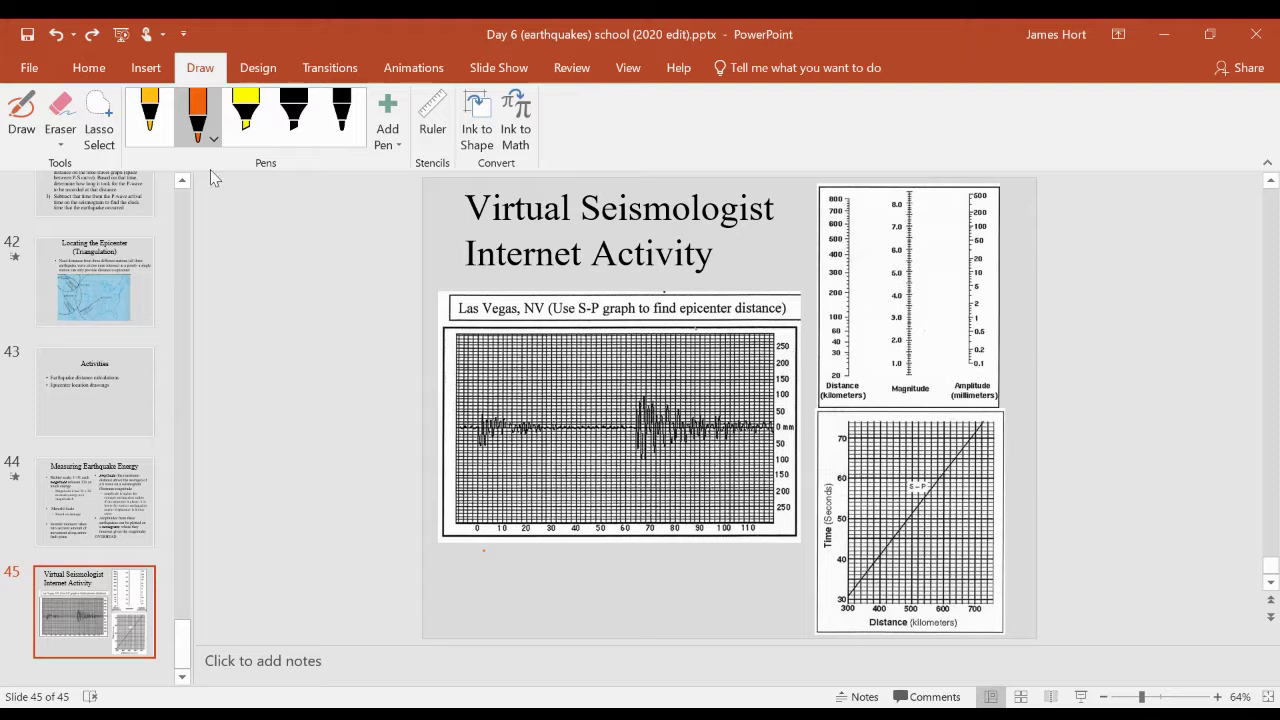
# Trace the S-P interval along the Las Vegas seismogram in orange ink, dropping to the time axis near 65.
pyautogui.click(197, 140)
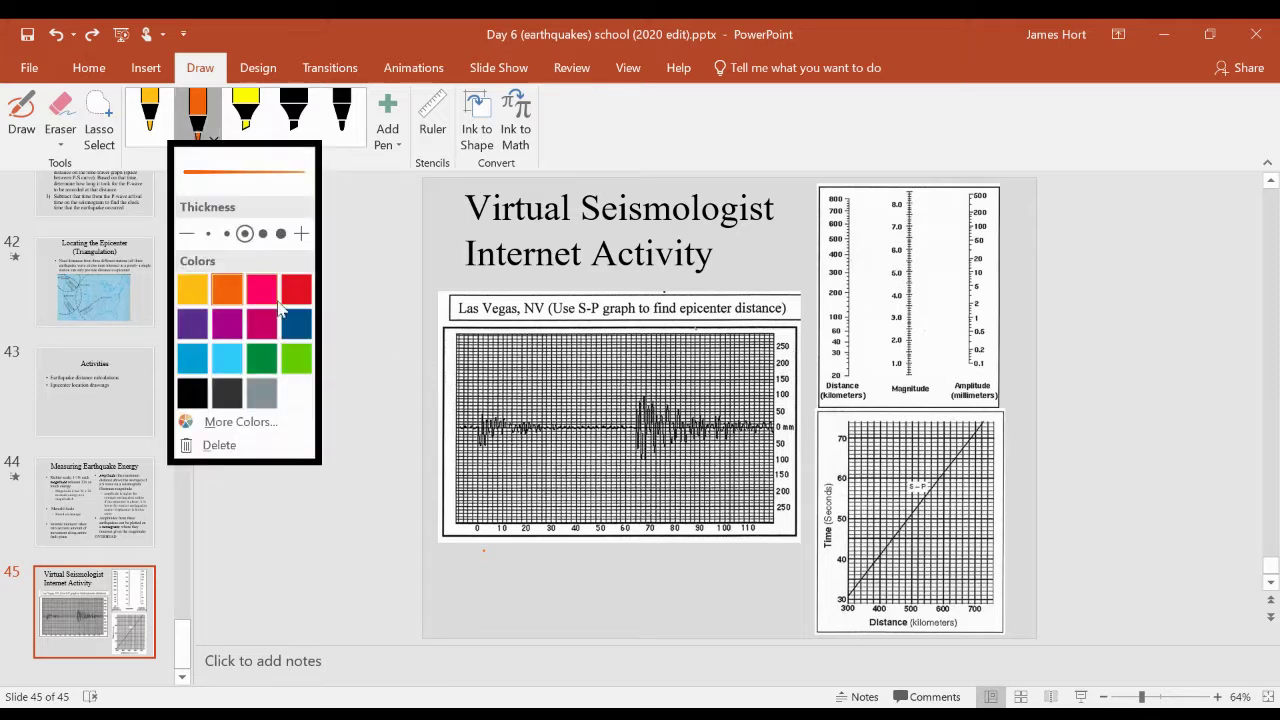
pyautogui.click(479, 430)
pyautogui.moveTo(479, 432)
pyautogui.mouseDown()
pyautogui.moveTo(635, 427)
pyautogui.moveTo(639, 534)
pyautogui.mouseUp()
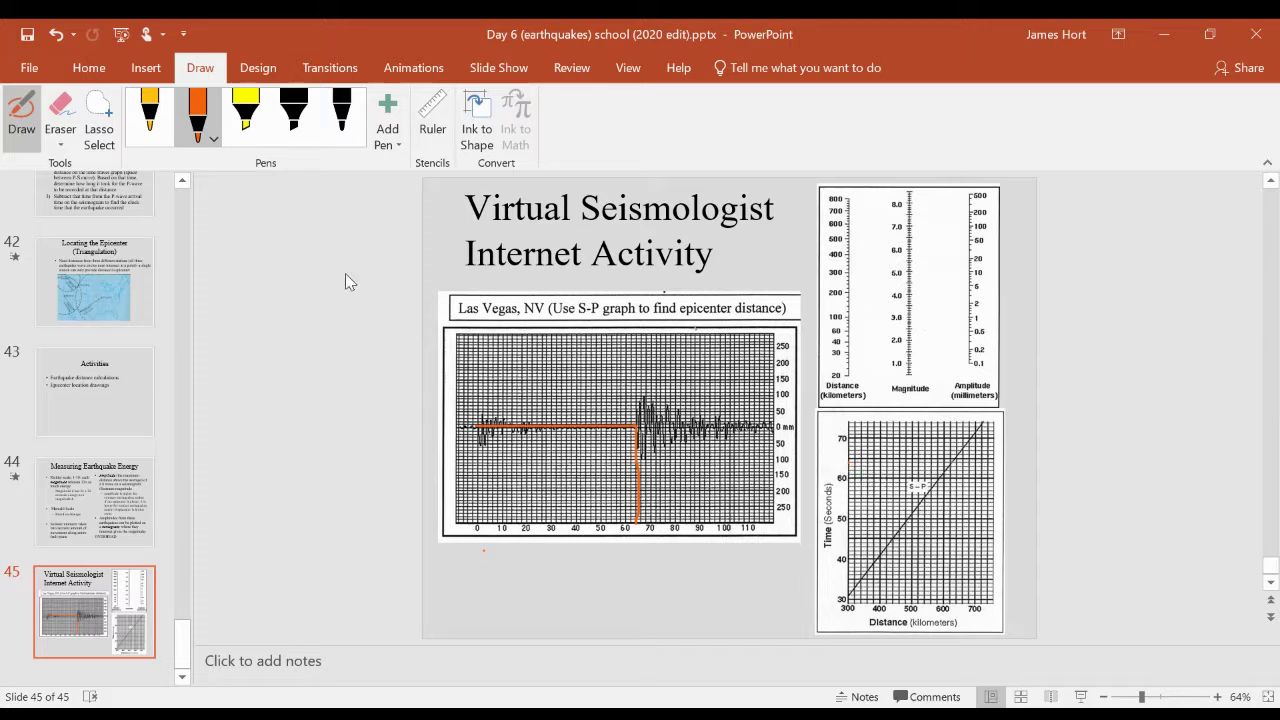
# Draw a horizontal line on the S-P graph at about 62 seconds, from the time axis to the diagonal.
pyautogui.click(146, 67)
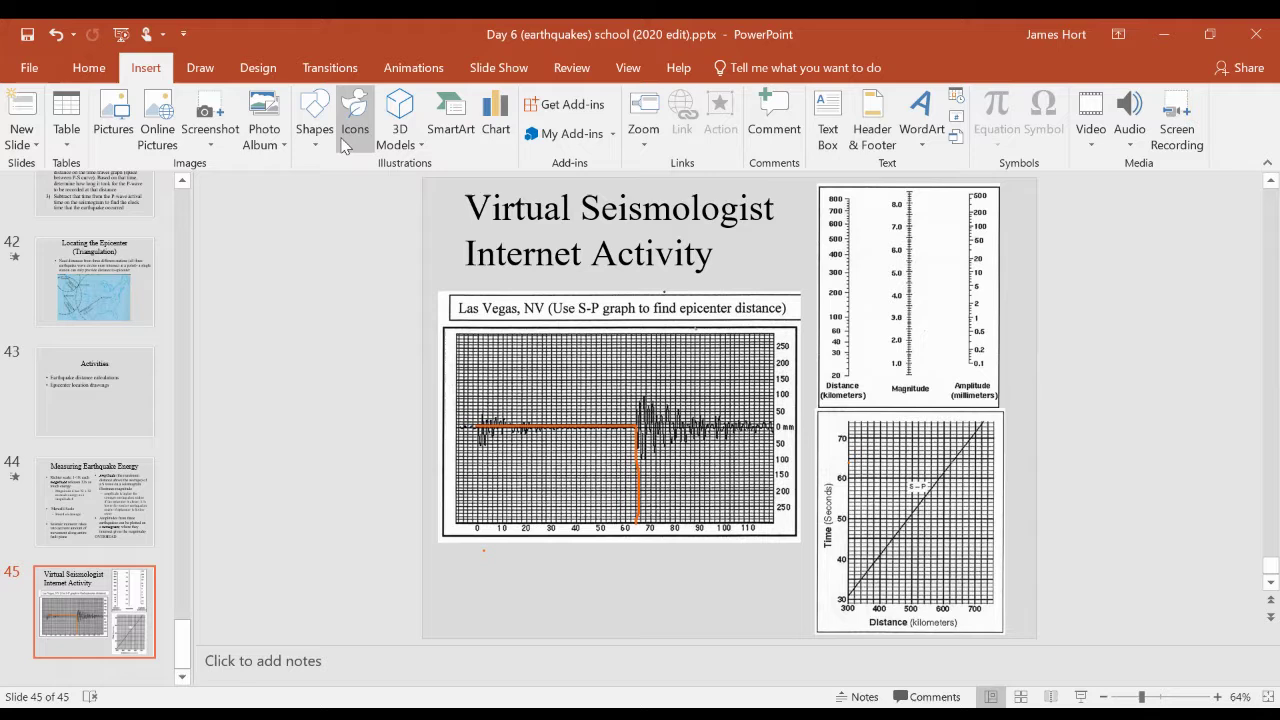
pyautogui.click(315, 115)
pyautogui.click(329, 185)
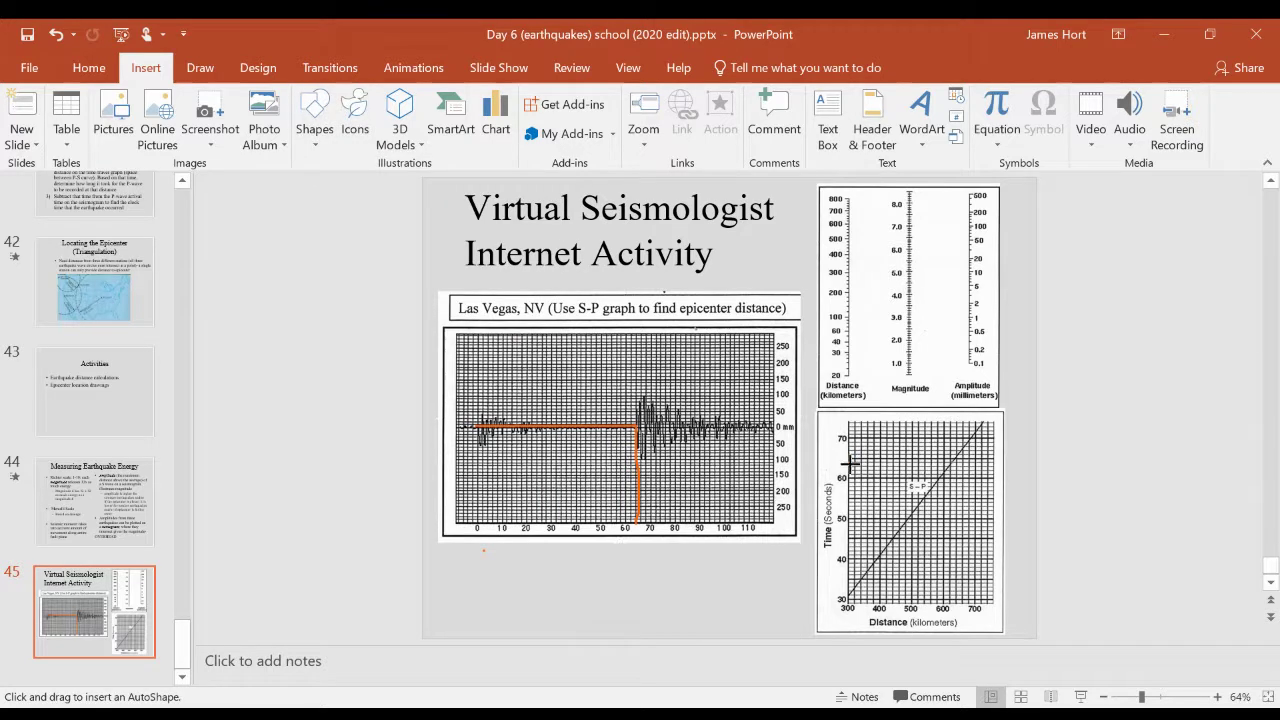
pyautogui.moveTo(850, 463); pyautogui.dragTo(953, 460)
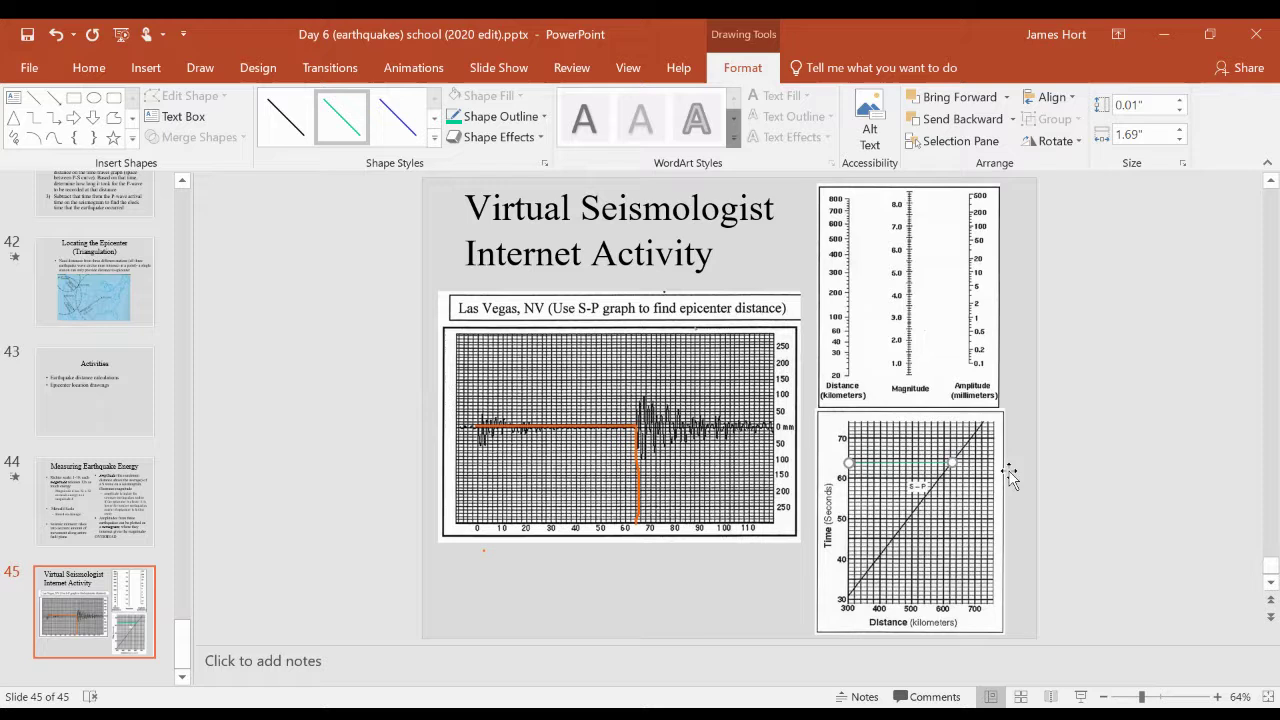
# Thicken the new line to 1.5 pt in Format Shape.
pyautogui.rightClick(946, 466)
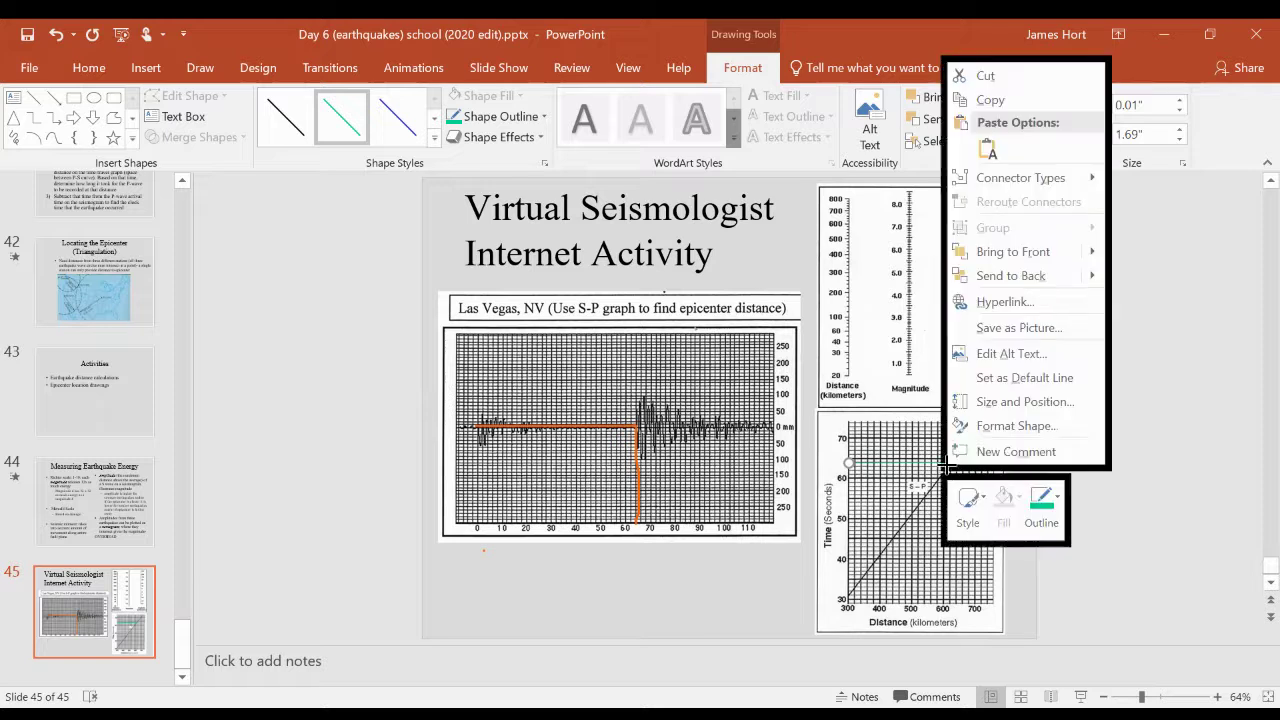
pyautogui.click(1012, 402)
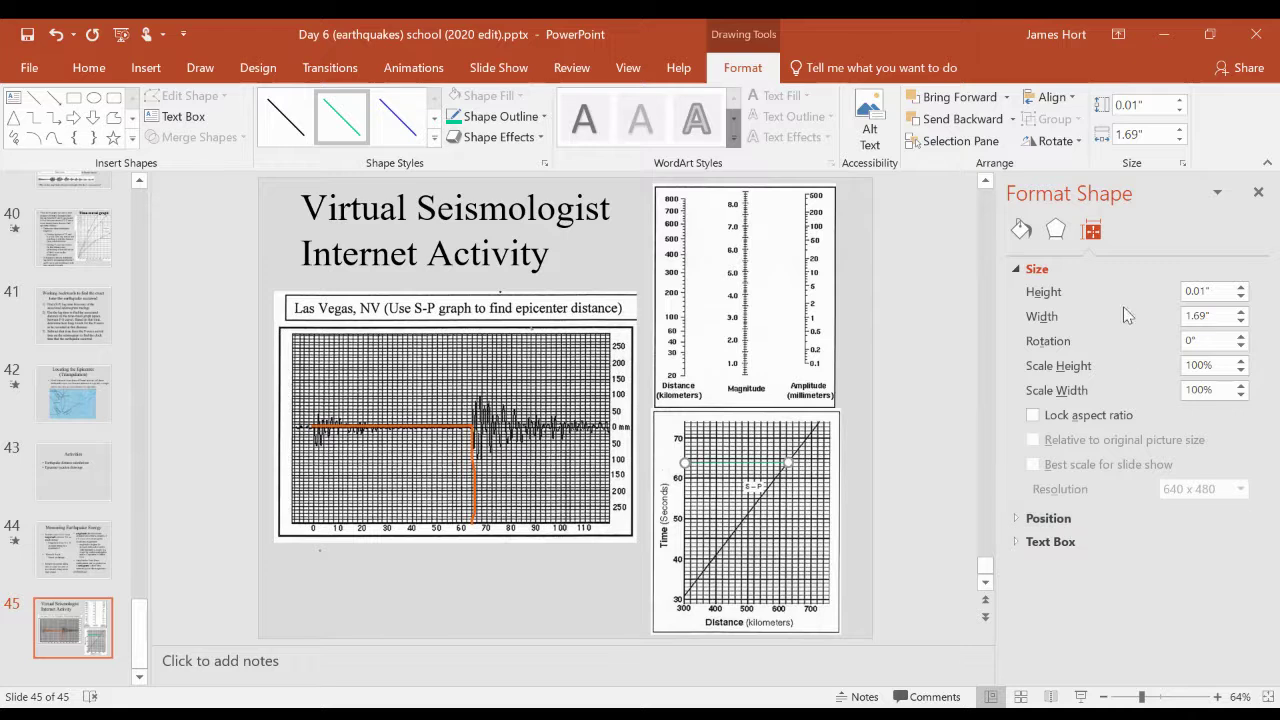
pyautogui.click(1020, 232)
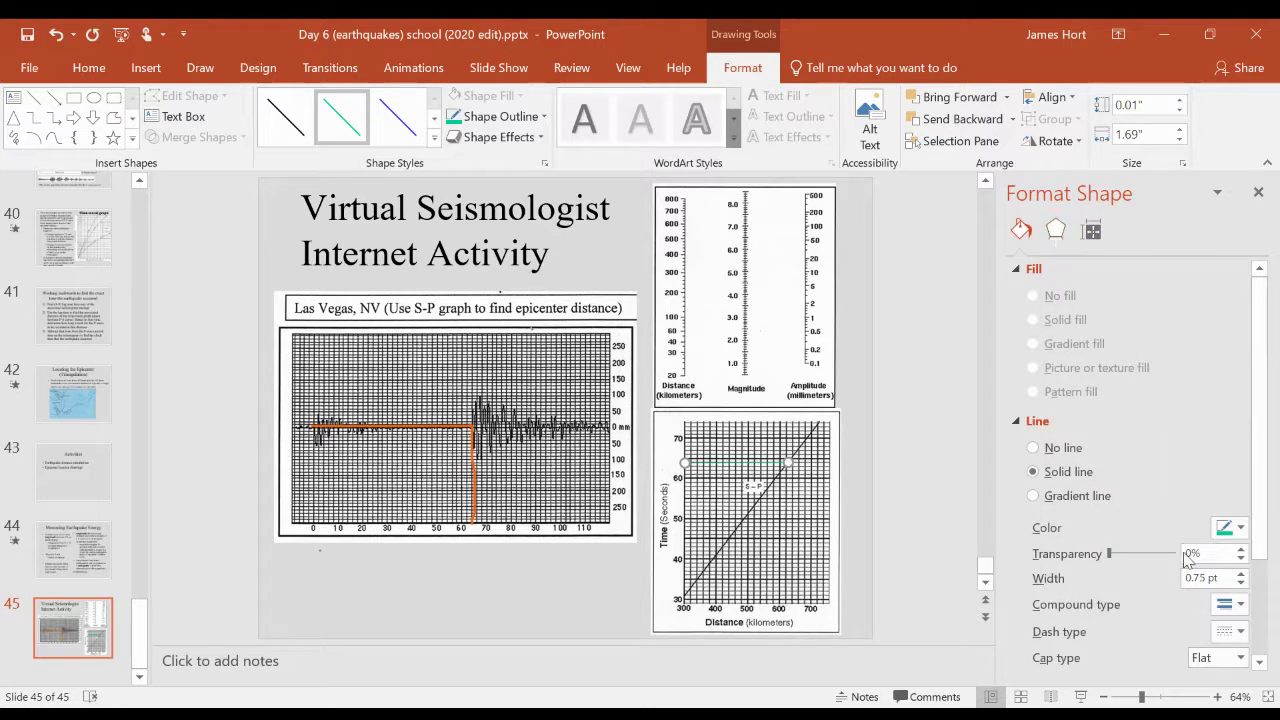
pyautogui.click(1241, 574)
pyautogui.click(1241, 574)
pyautogui.click(1241, 574)
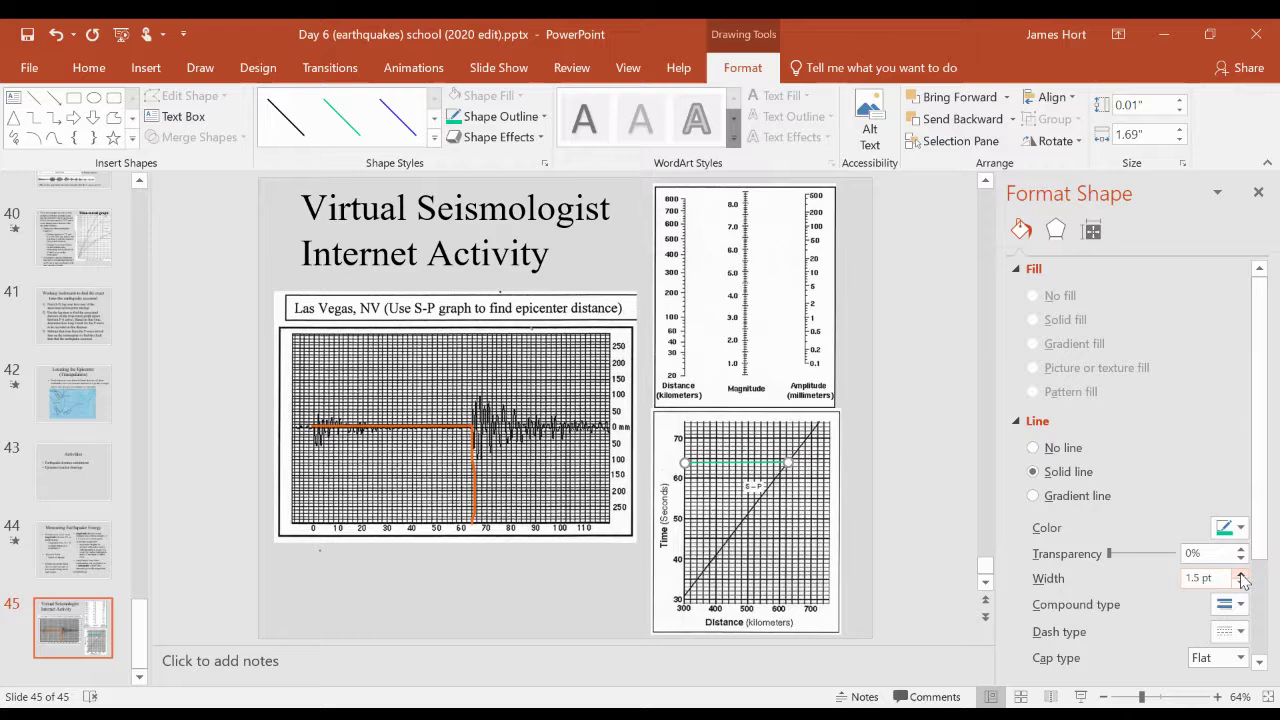
pyautogui.click(1241, 576)
# Draw a vertical line from the diagonal intersection down to the distance axis near 620 km.
pyautogui.click(917, 514)
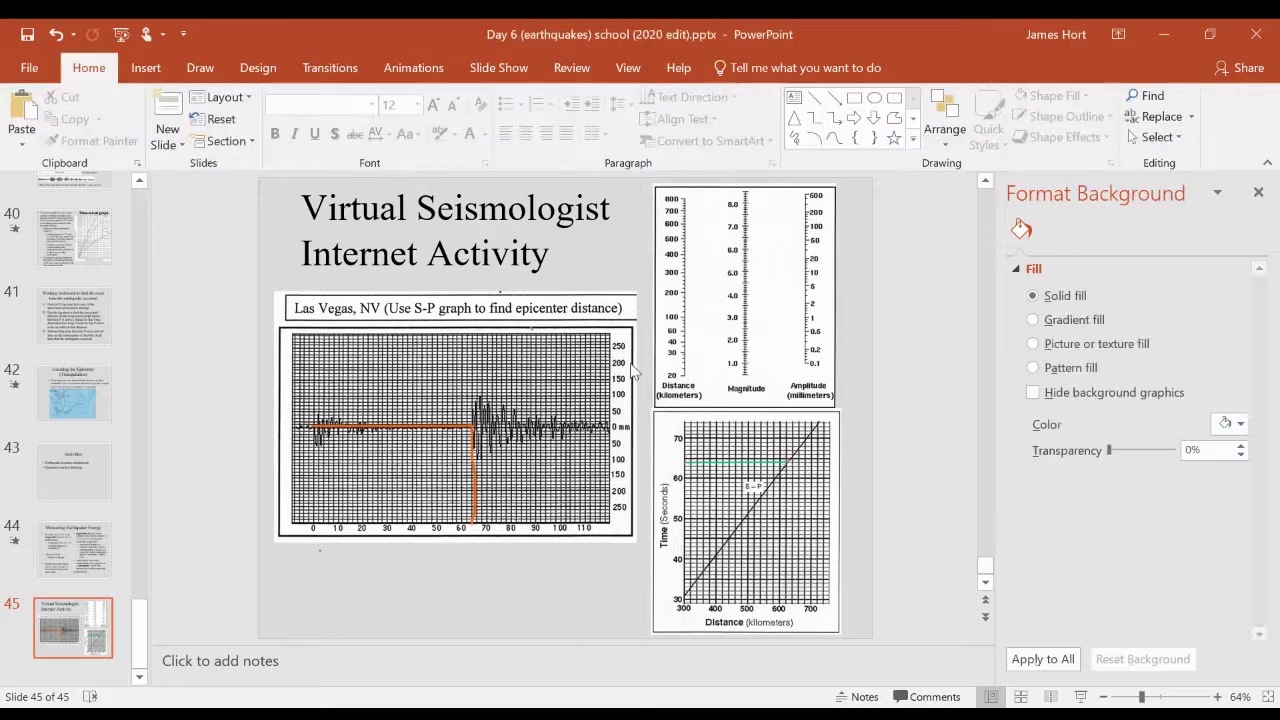
pyautogui.click(146, 68)
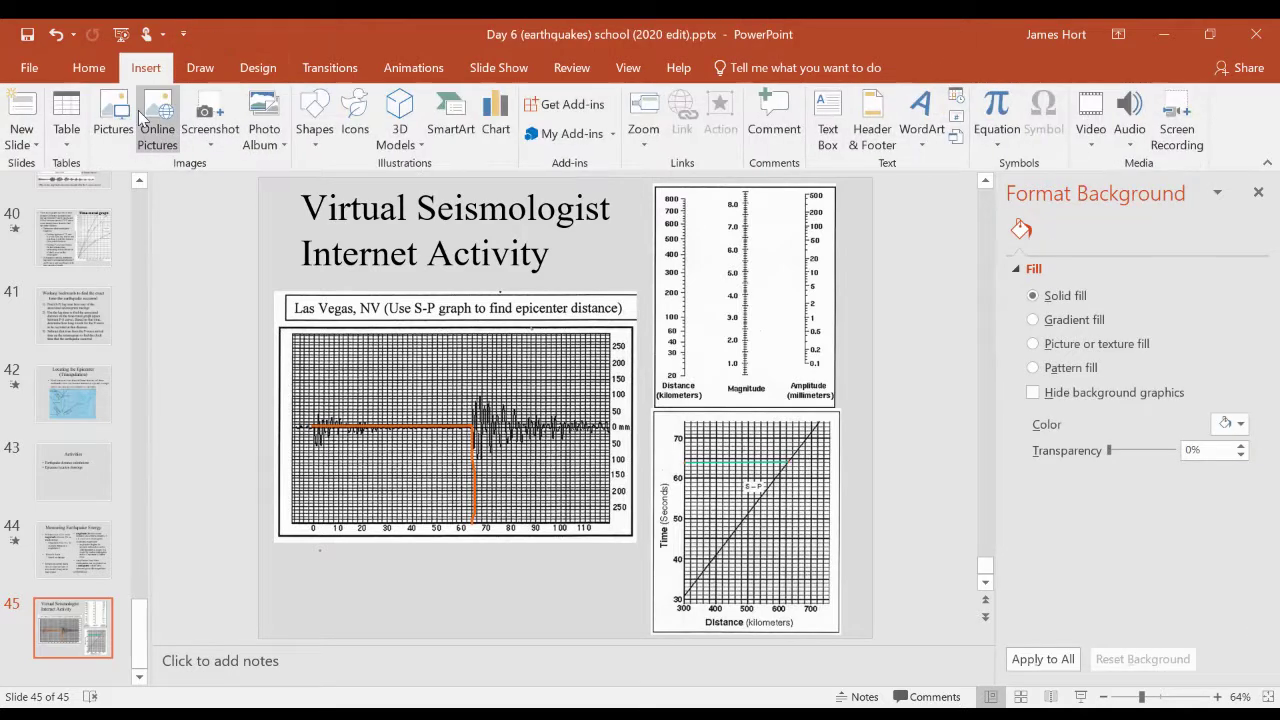
pyautogui.click(314, 120)
pyautogui.click(325, 185)
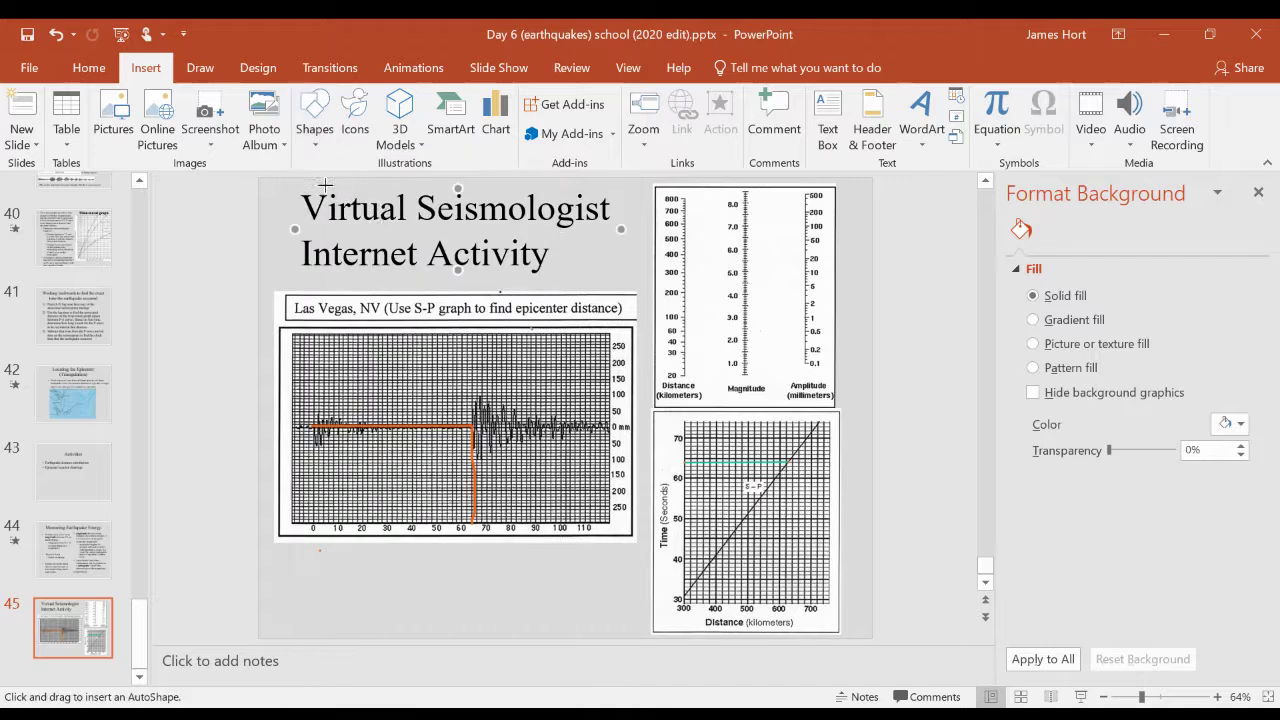
pyautogui.moveTo(789, 463); pyautogui.dragTo(686, 462)
pyautogui.moveTo(789, 463); pyautogui.dragTo(786, 605)
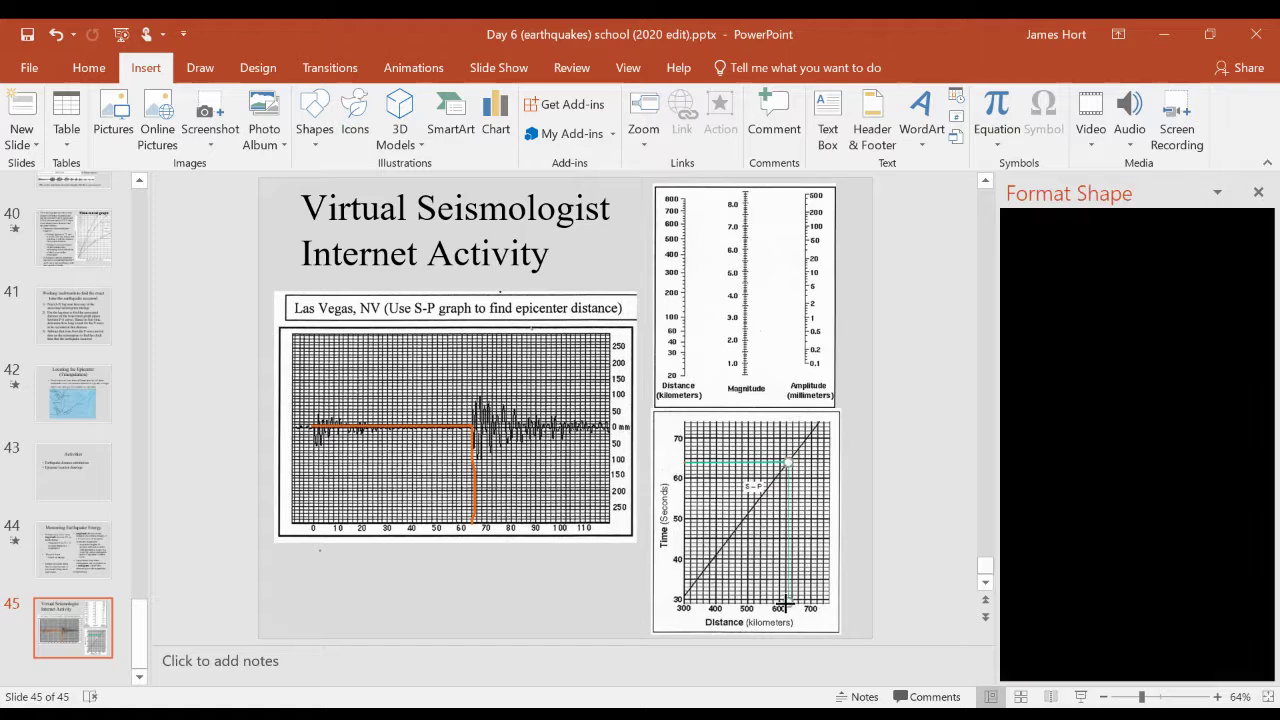
# Increase the vertical line's width to 1.25 pt and deselect it.
pyautogui.click(1240, 437)
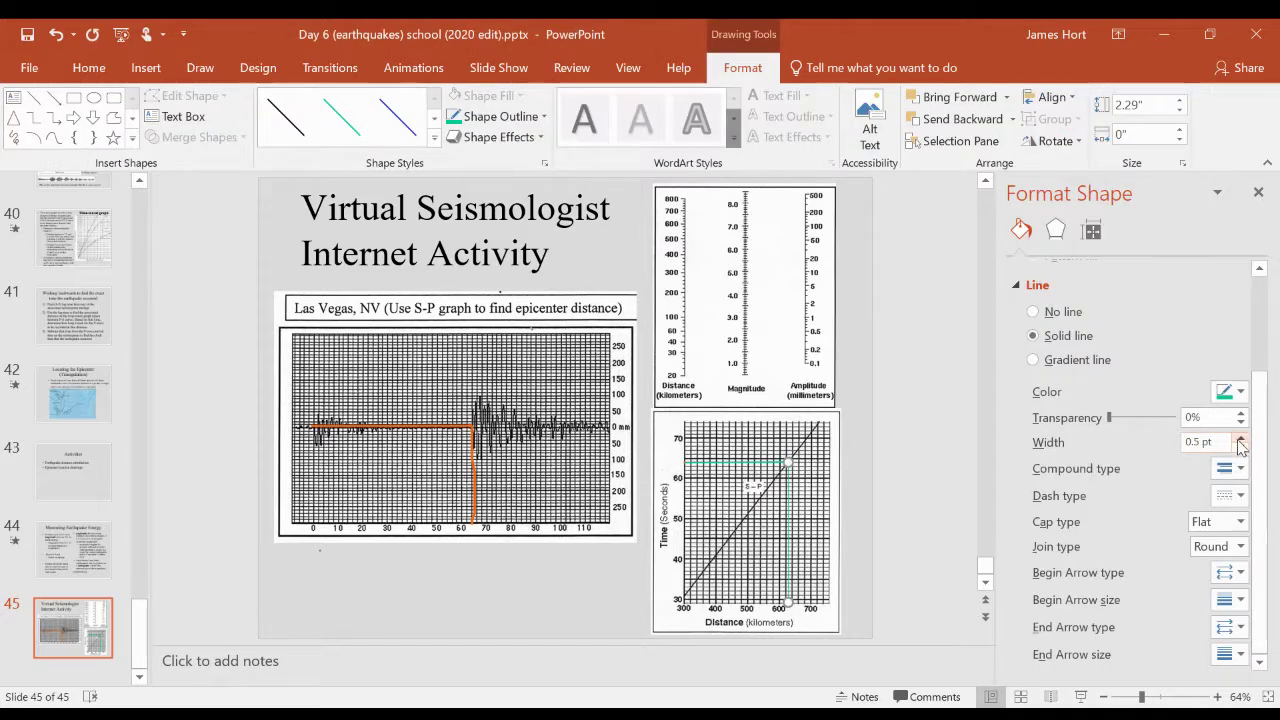
pyautogui.click(1240, 438)
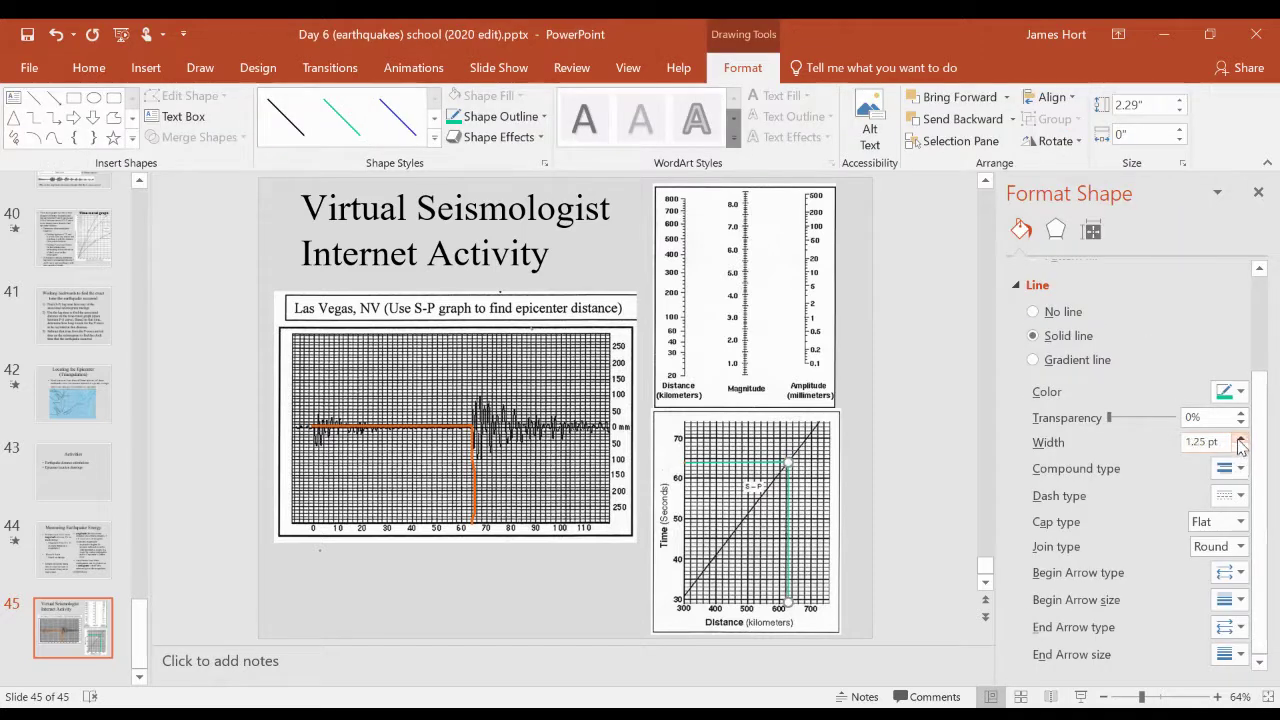
pyautogui.click(937, 465)
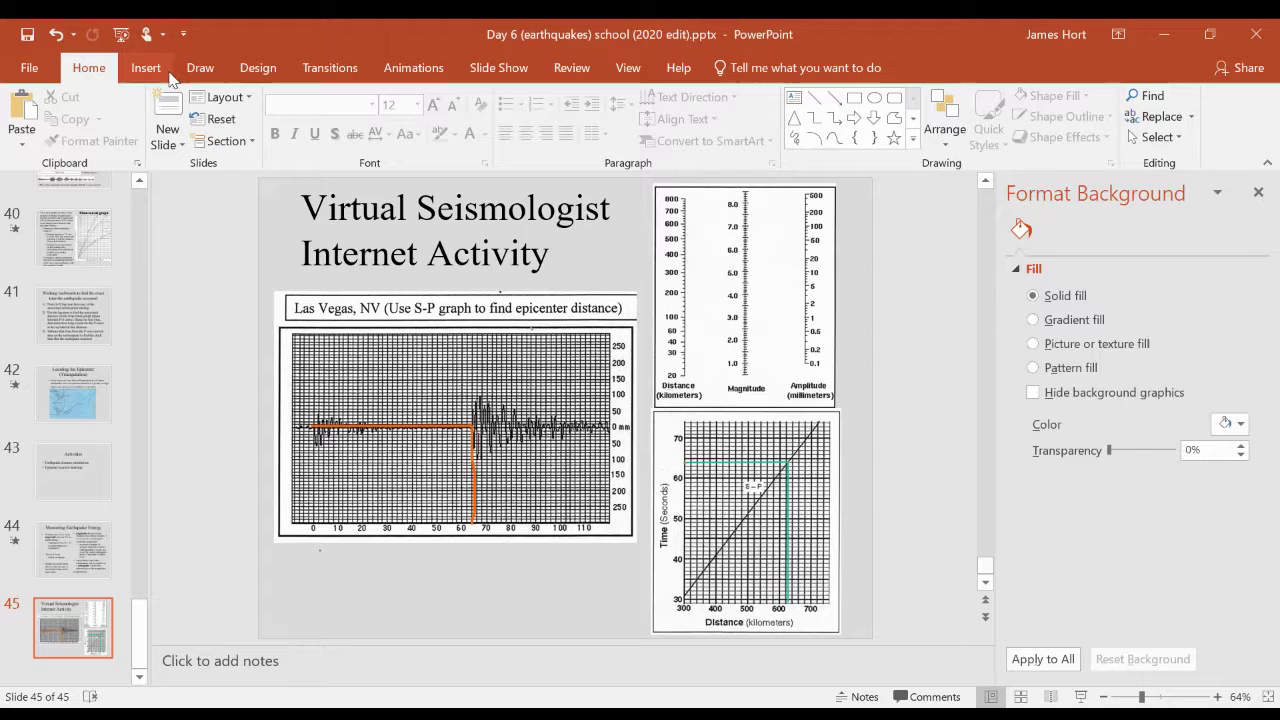
# With the orange pen, mark the S-wave peak amplitude level near 100 mm on the seismogram.
pyautogui.click(200, 70)
pyautogui.click(198, 118)
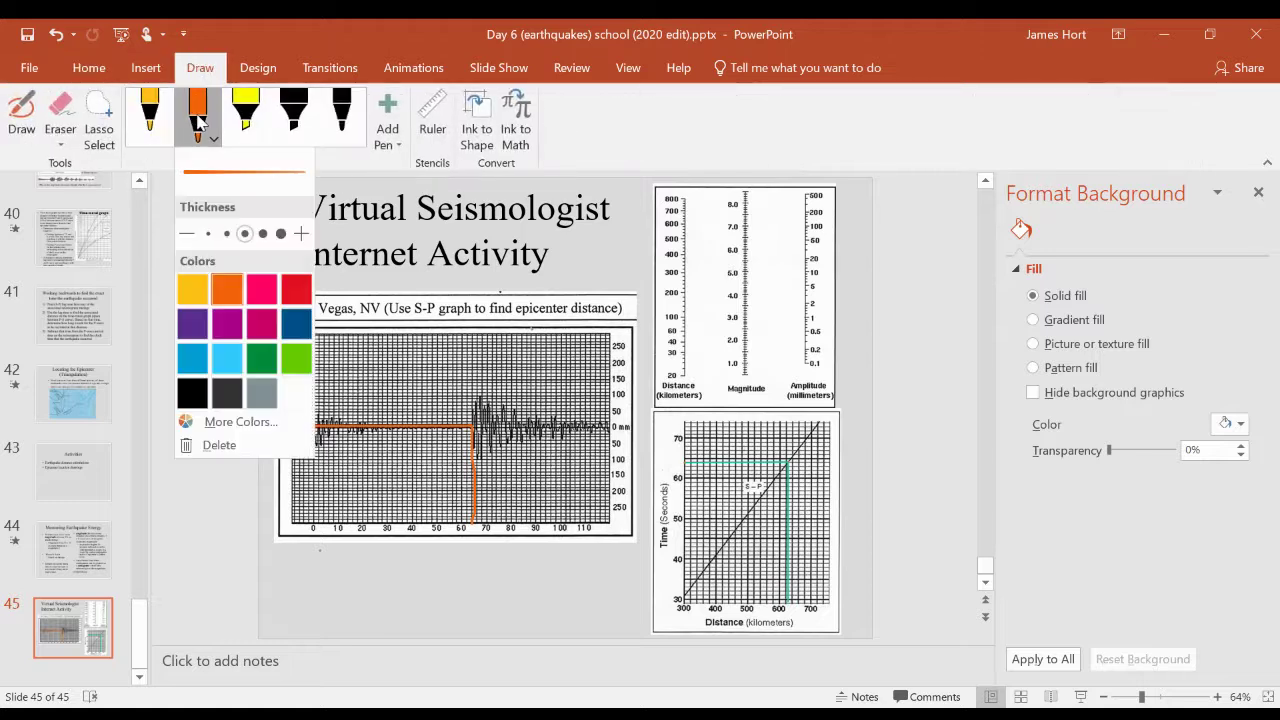
pyautogui.click(685, 229)
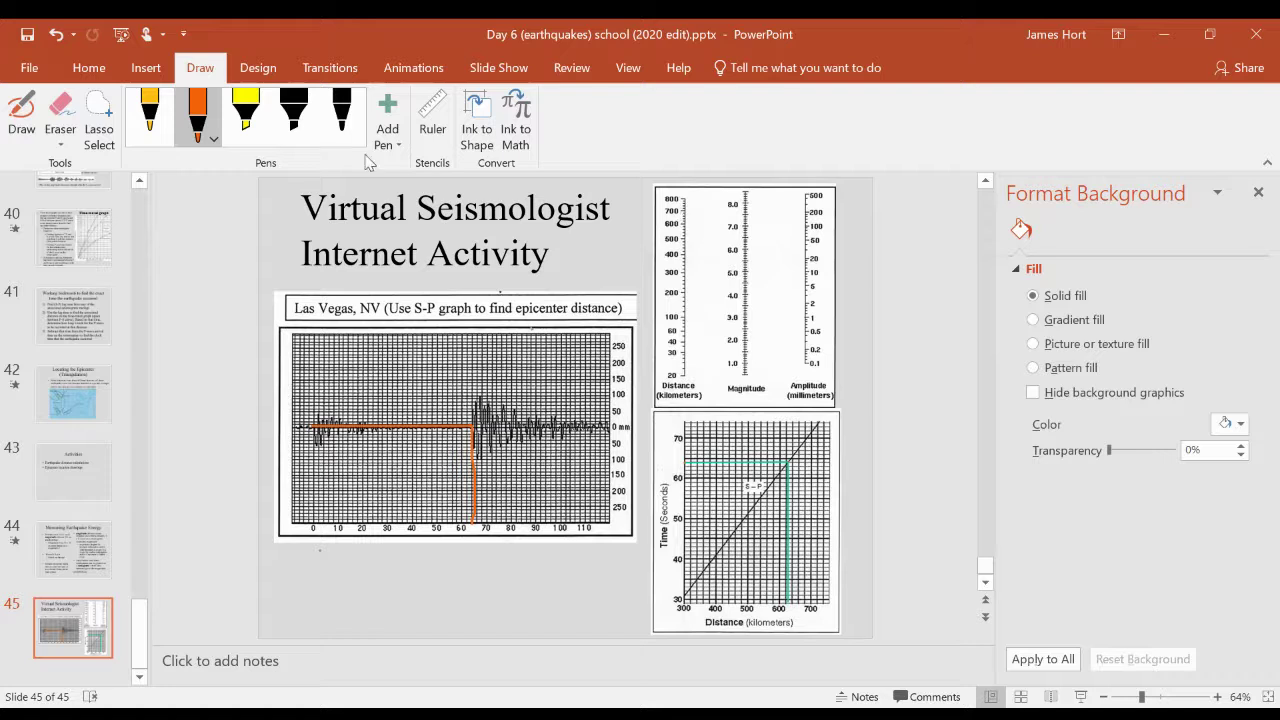
pyautogui.click(198, 118)
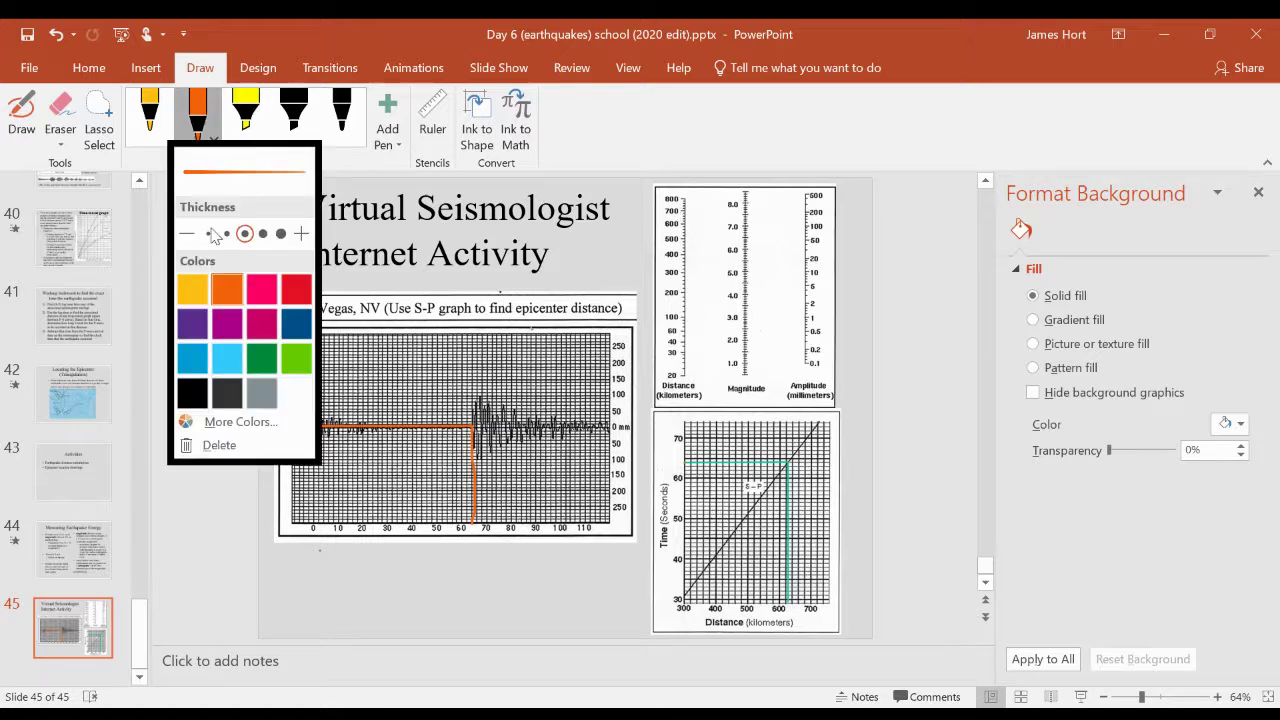
pyautogui.click(228, 289)
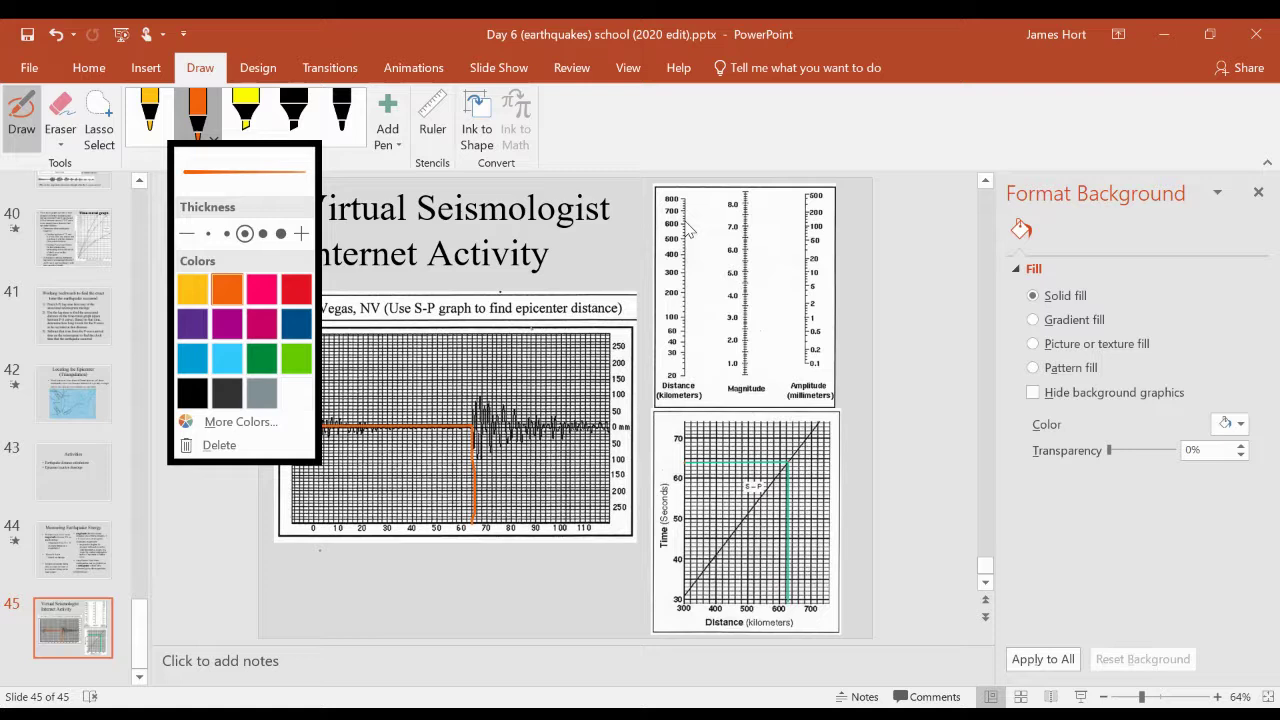
pyautogui.click(686, 229)
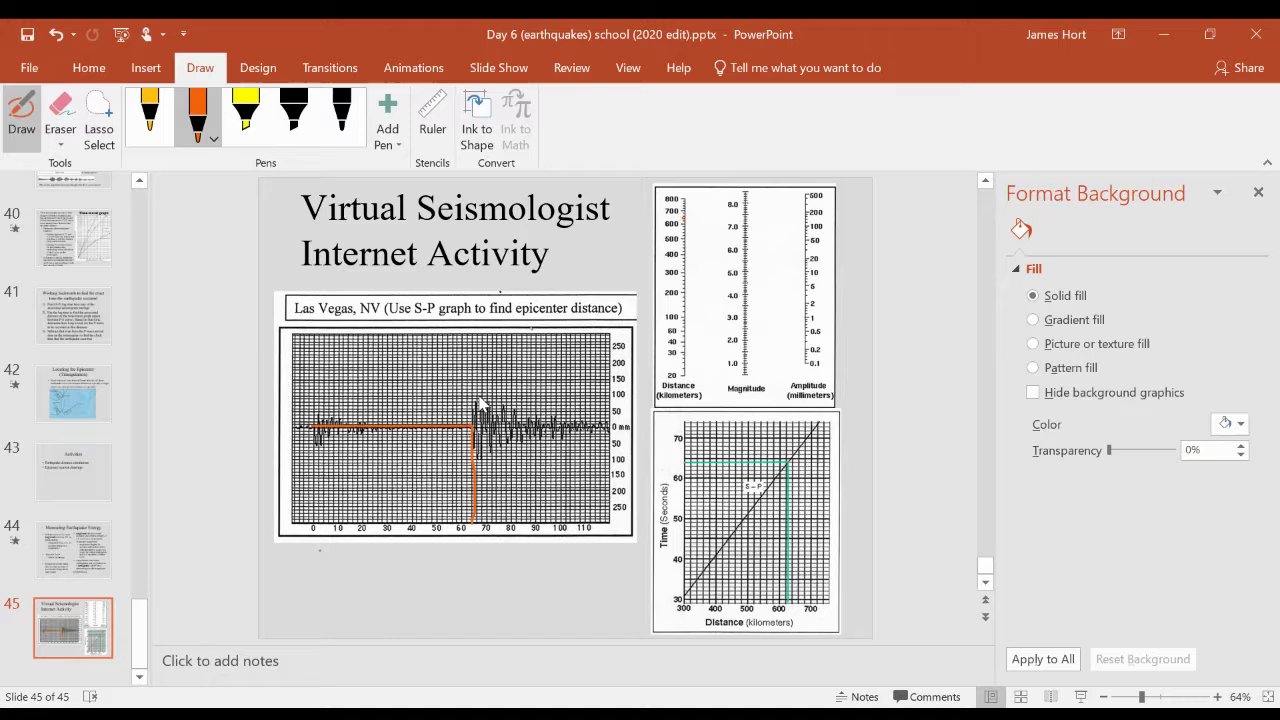
pyautogui.moveTo(480, 396); pyautogui.dragTo(617, 403)
# Tick amplitude 100 on the nomogram and draw a straight line to it from the distance mark.
pyautogui.click(806, 227)
pyautogui.click(146, 67)
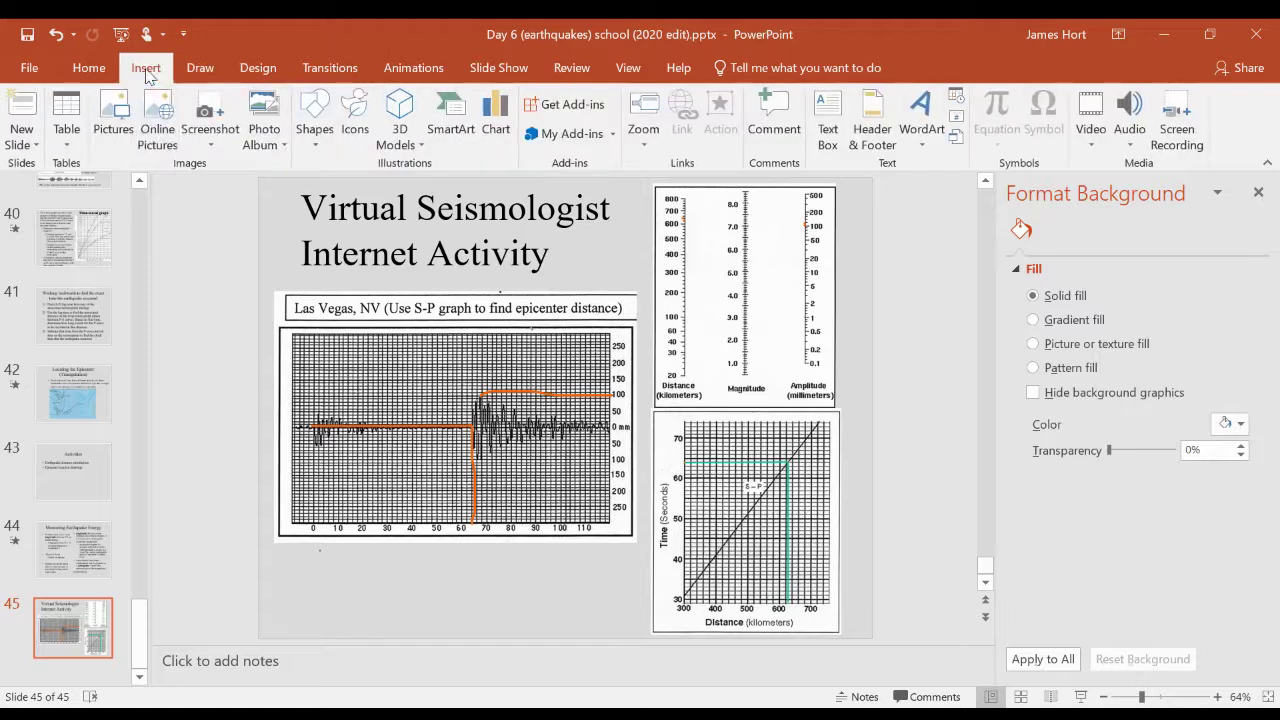
pyautogui.click(314, 115)
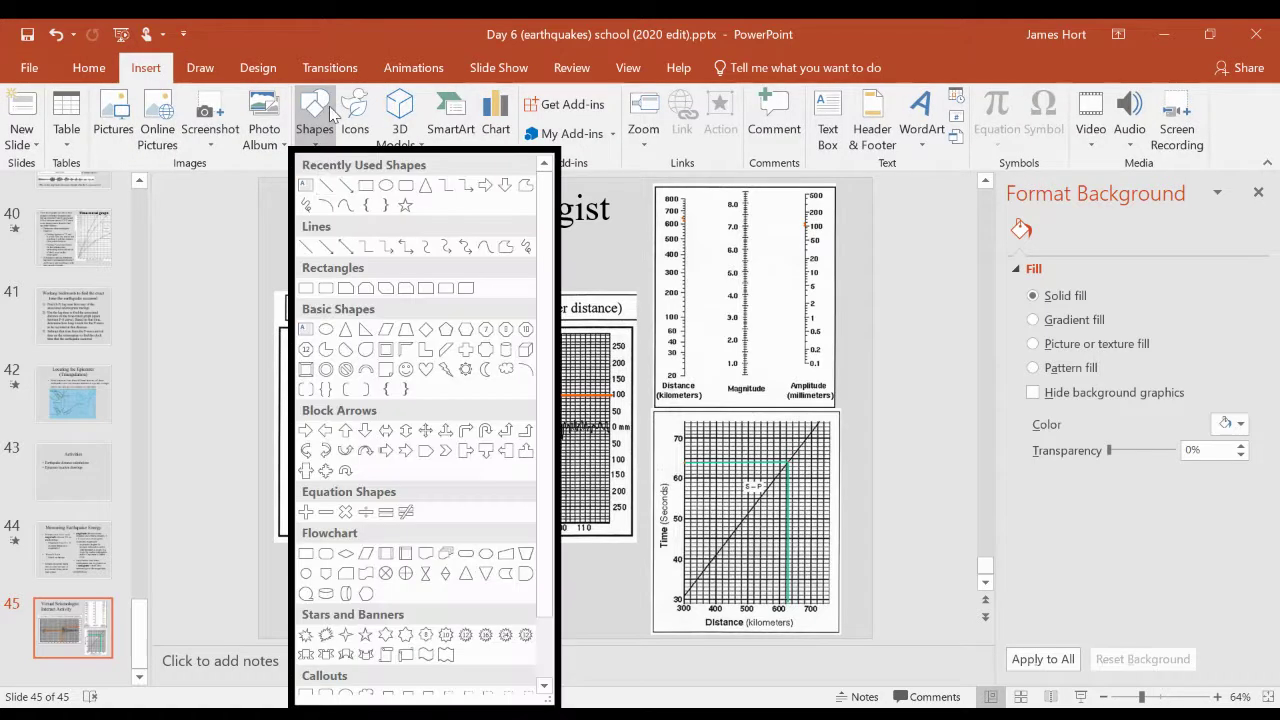
pyautogui.click(381, 189)
pyautogui.moveTo(682, 220); pyautogui.dragTo(806, 225)
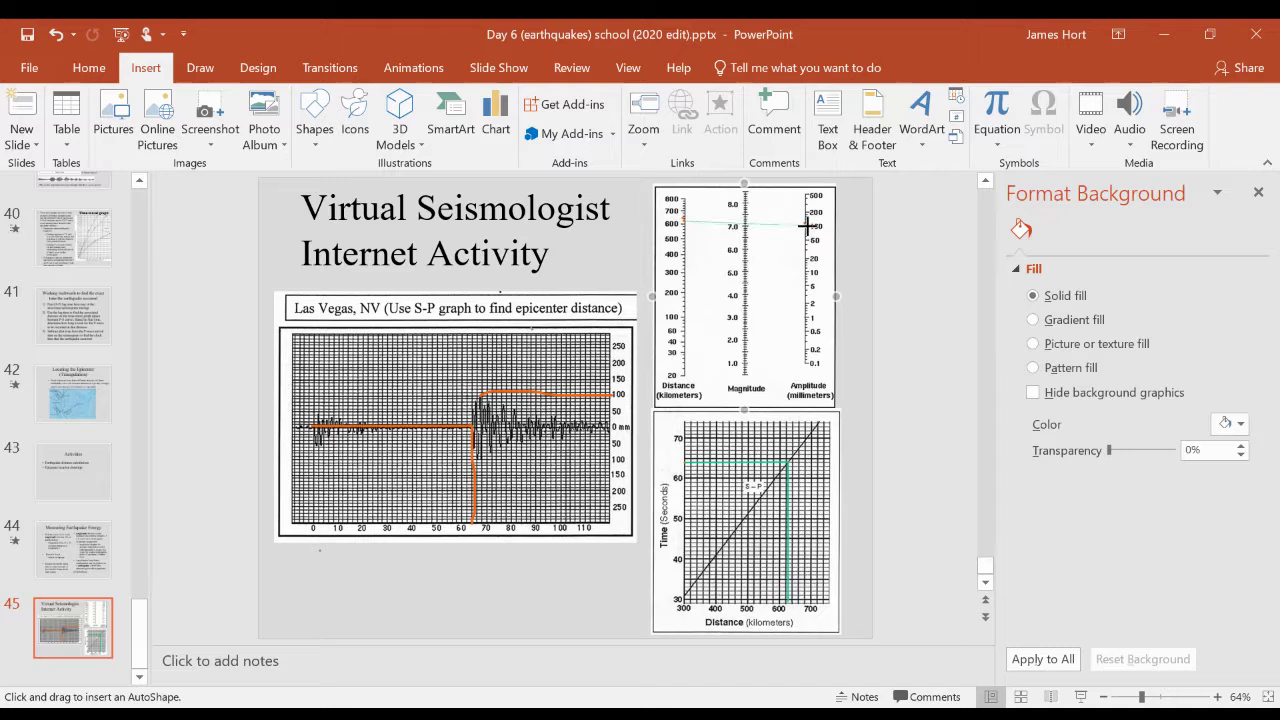